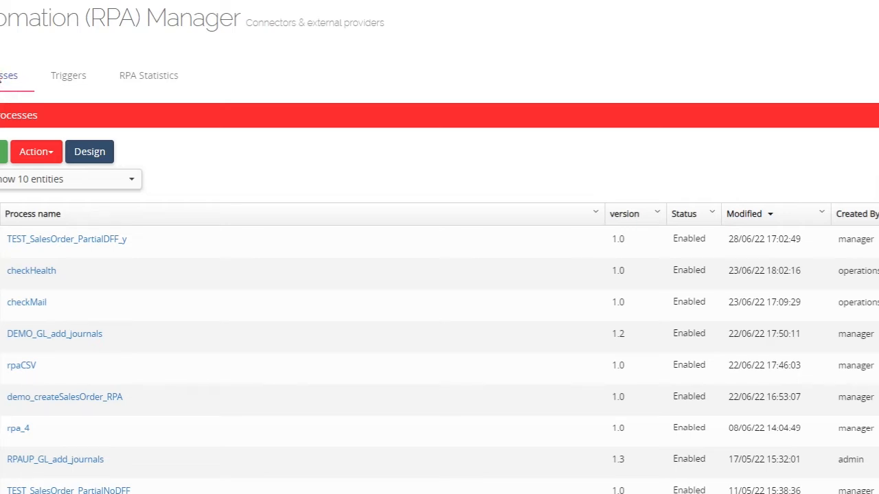
# Create a new RPA process and name it RPA_CreateSalesOrder
pyautogui.click(2, 152)
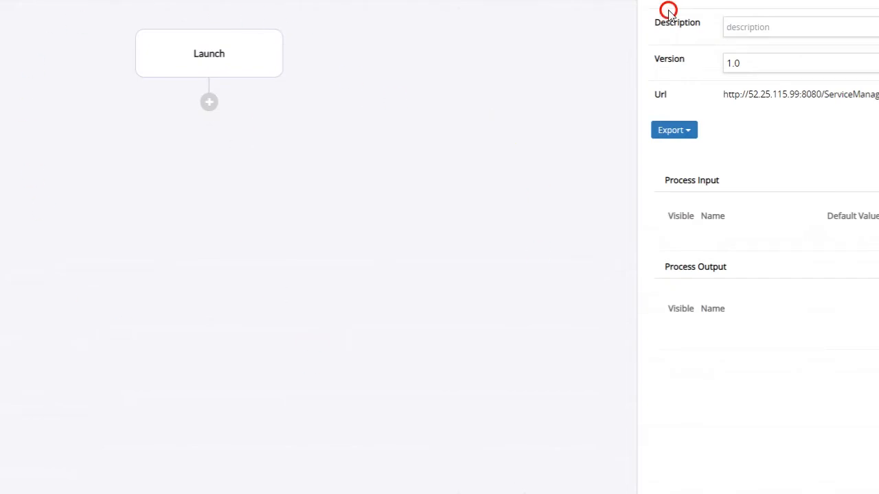
pyautogui.click(242, 60)
pyautogui.click(312, 42)
pyautogui.write('RPA_')
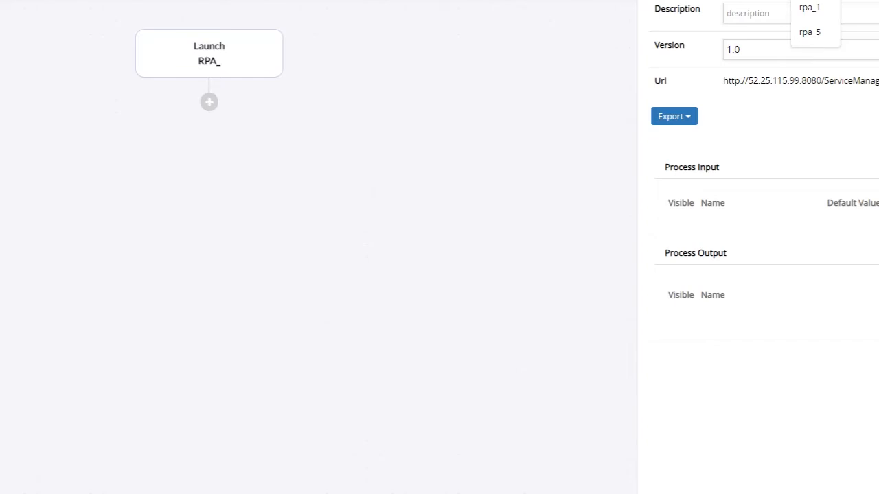
pyautogui.write('D')
pyautogui.write('Create')
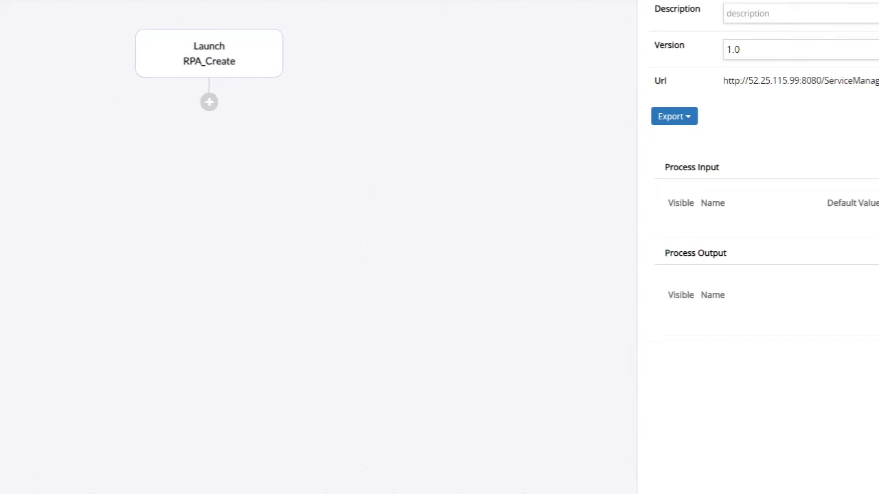
pyautogui.write('SalesOrder')
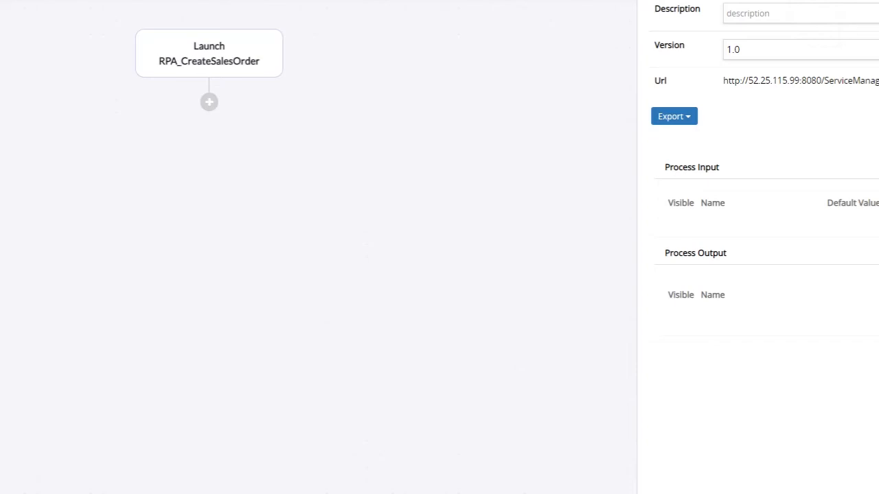
pyautogui.click(243, 34)
# Add a service step running RPA_createSalesOrderHeader directly after the Launch block
pyautogui.click(210, 105)
pyautogui.click(98, 180)
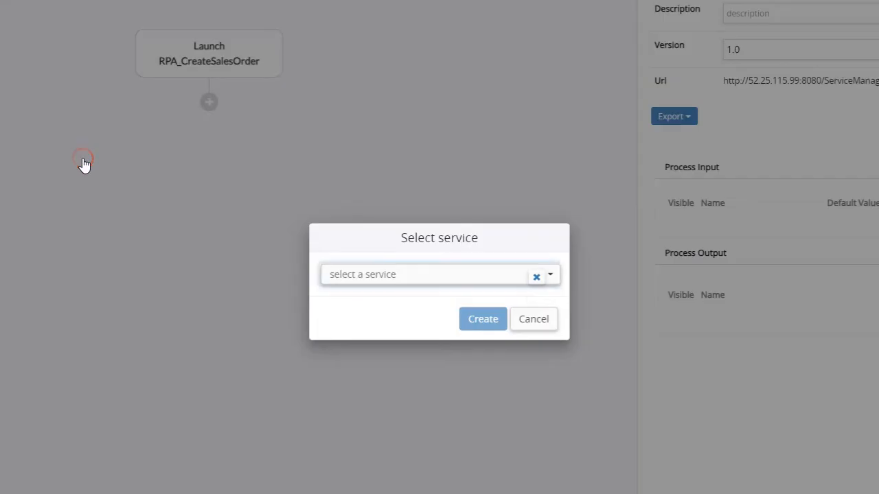
pyautogui.click(375, 274)
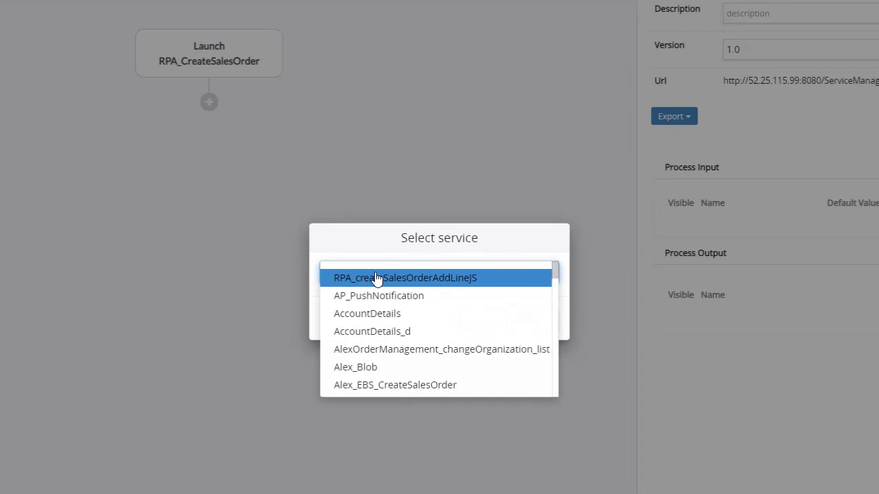
pyautogui.write('RPA_cre')
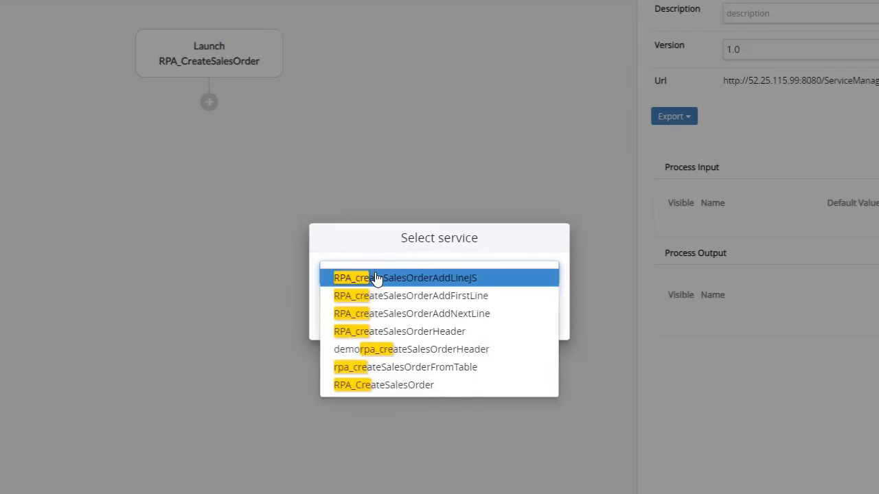
pyautogui.write('ateSa')
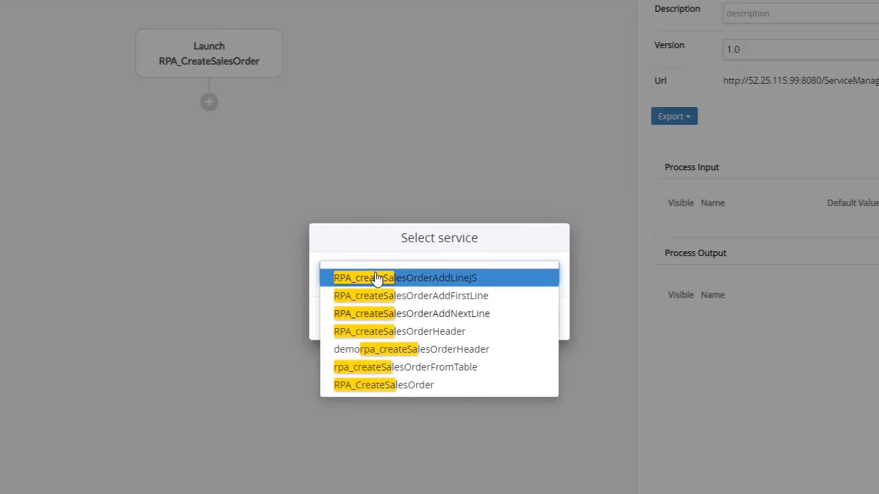
pyautogui.click(447, 330)
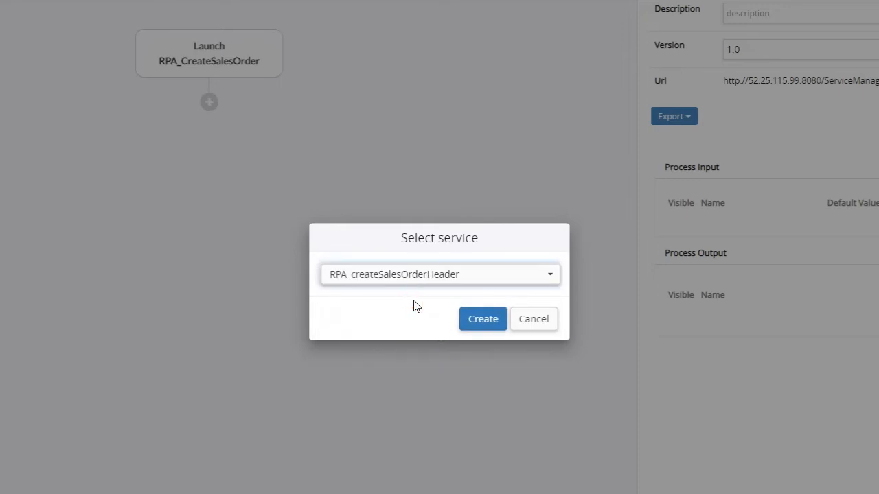
pyautogui.click(478, 320)
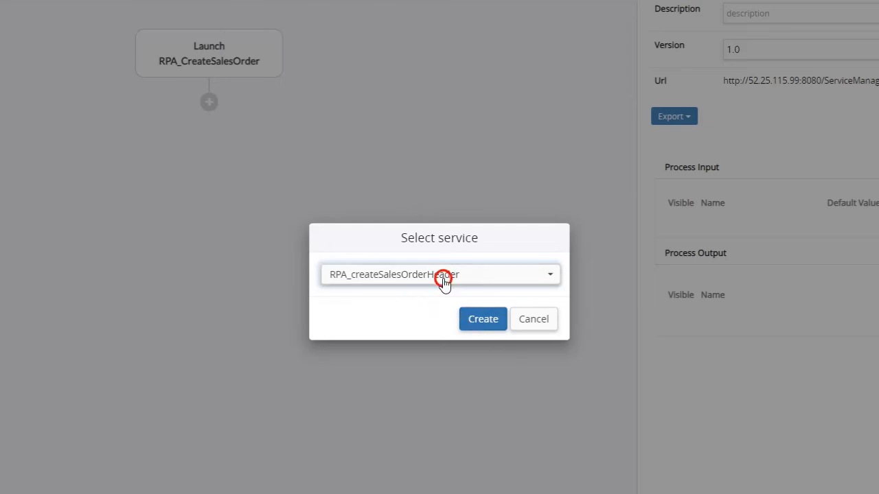
pyautogui.click(475, 322)
pyautogui.click(186, 205)
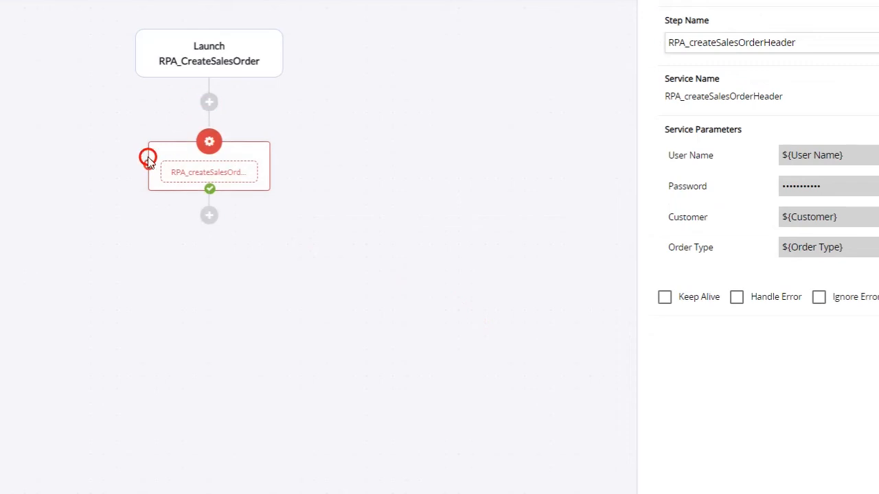
pyautogui.click(208, 176)
pyautogui.click(227, 169)
pyautogui.click(234, 159)
pyautogui.click(235, 144)
pyautogui.click(300, 174)
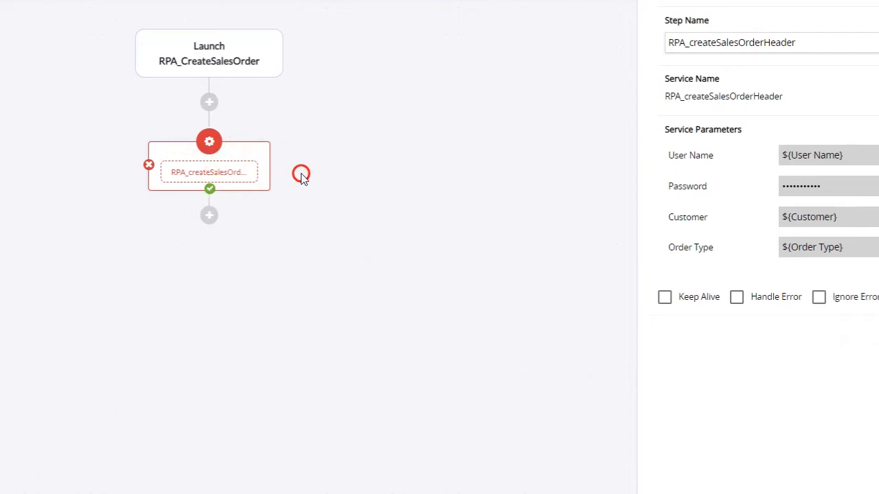
pyautogui.click(679, 145)
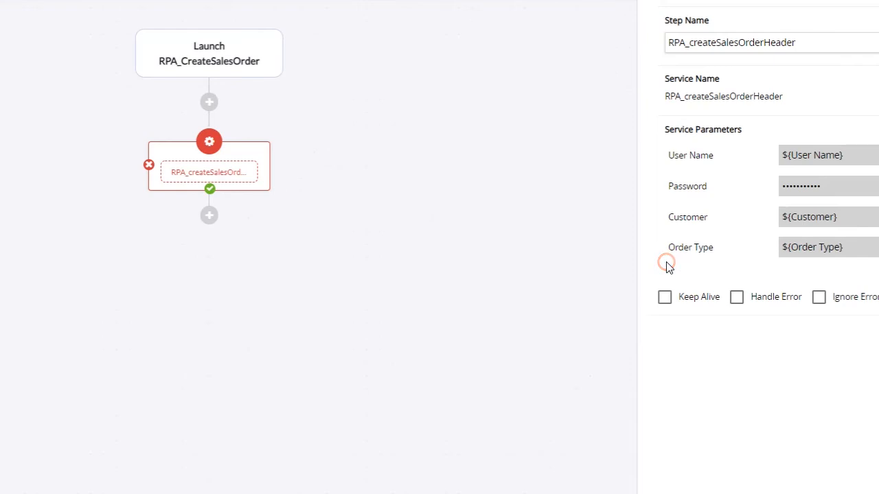
# Add a Send Email step after the service step, with the recipient's e-mail address and the subject "New Order was created:"
pyautogui.click(209, 217)
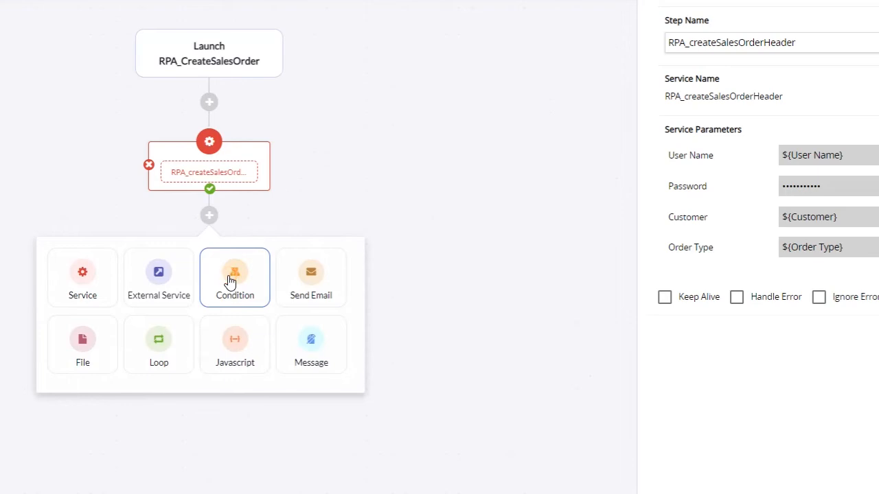
pyautogui.click(311, 278)
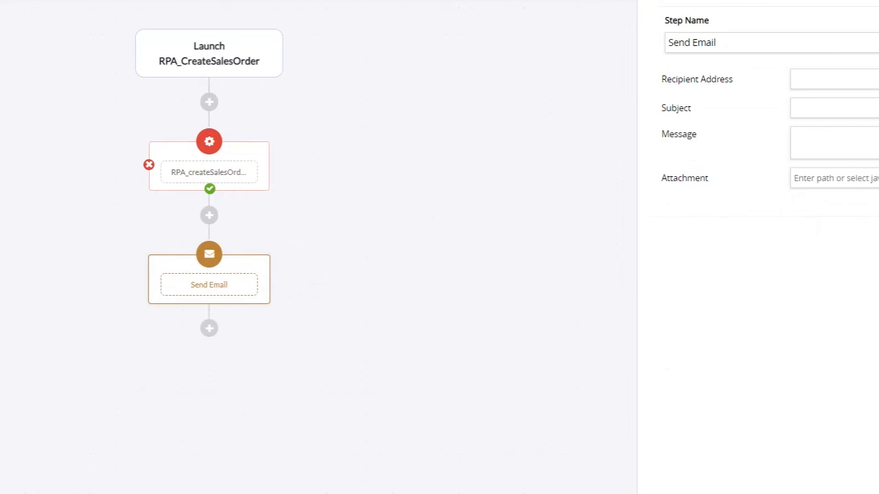
pyautogui.click(821, 81)
pyautogui.hotkey('ctrl', 'v')
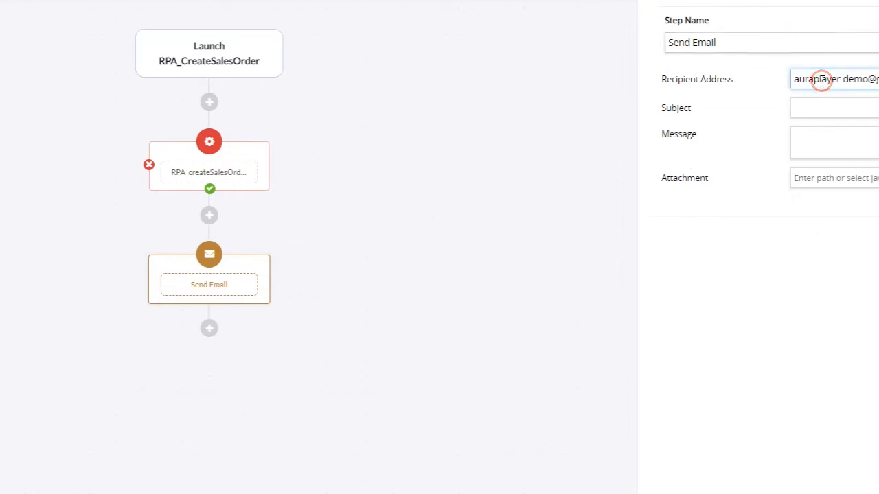
pyautogui.click(814, 108)
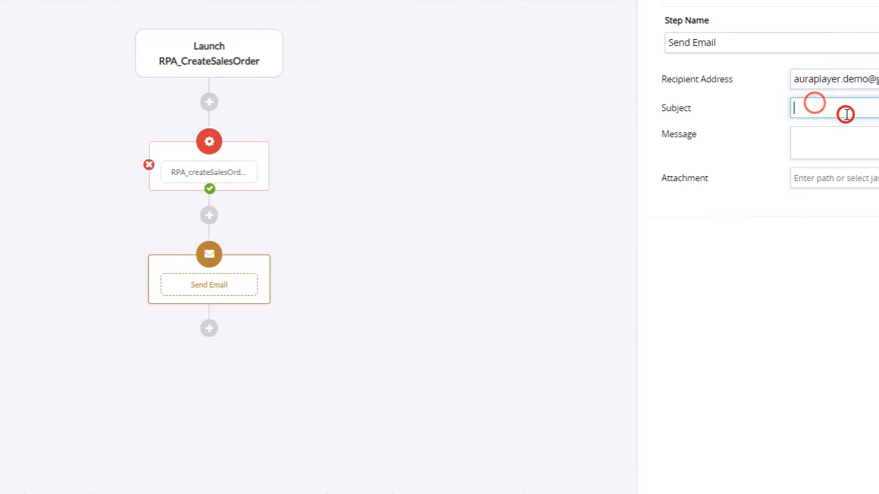
pyautogui.write('New Order w')
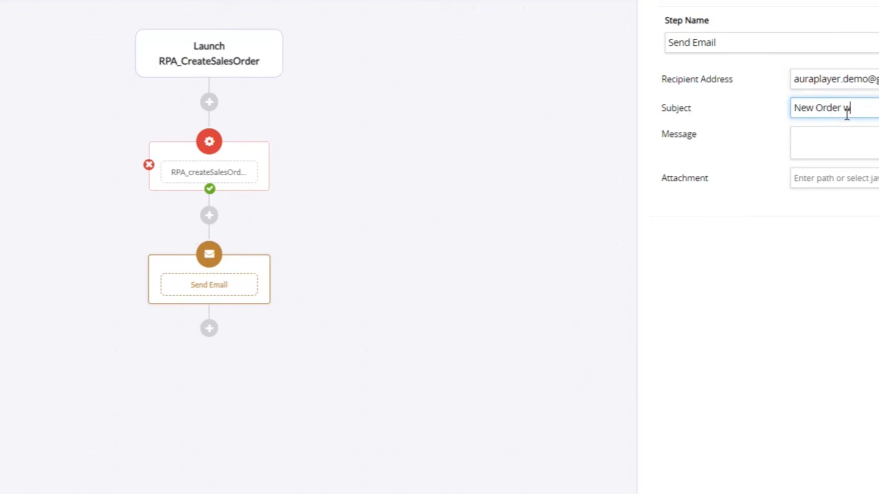
pyautogui.write('as crea')
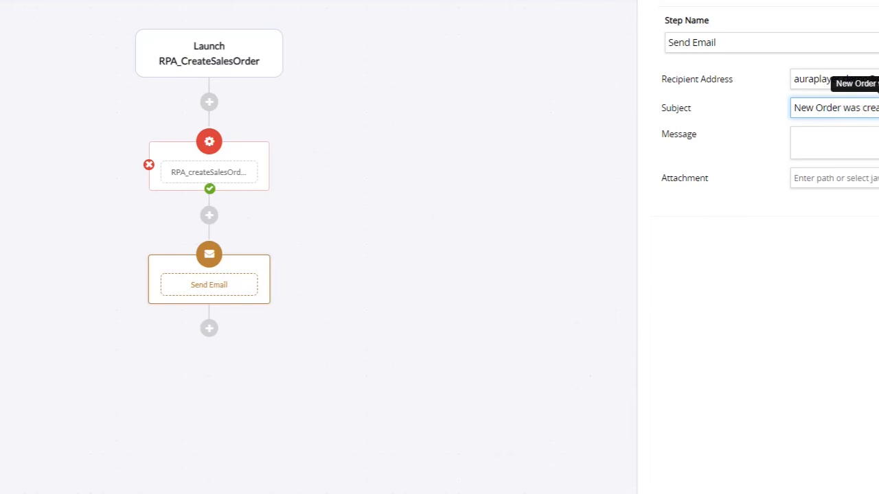
# Append the Order Number output parameter of the RPA_createSalesOrderHeader step to the e-mail subject
pyautogui.click(878, 141)
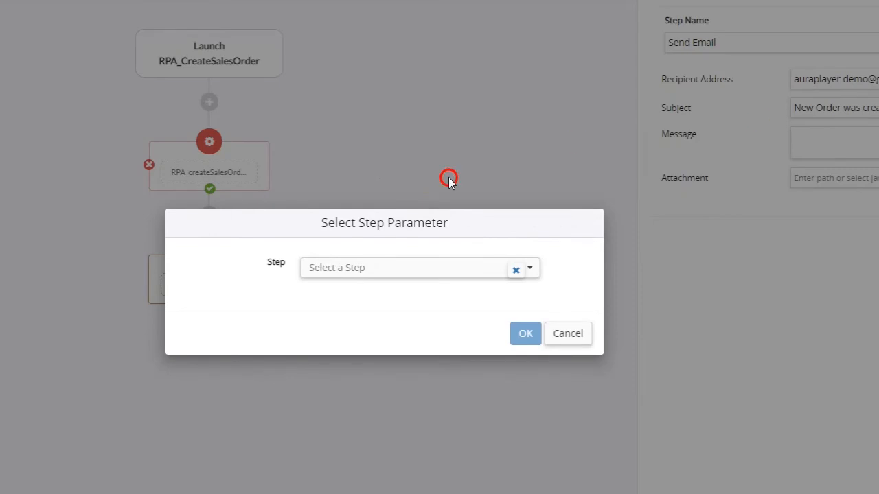
pyautogui.click(436, 275)
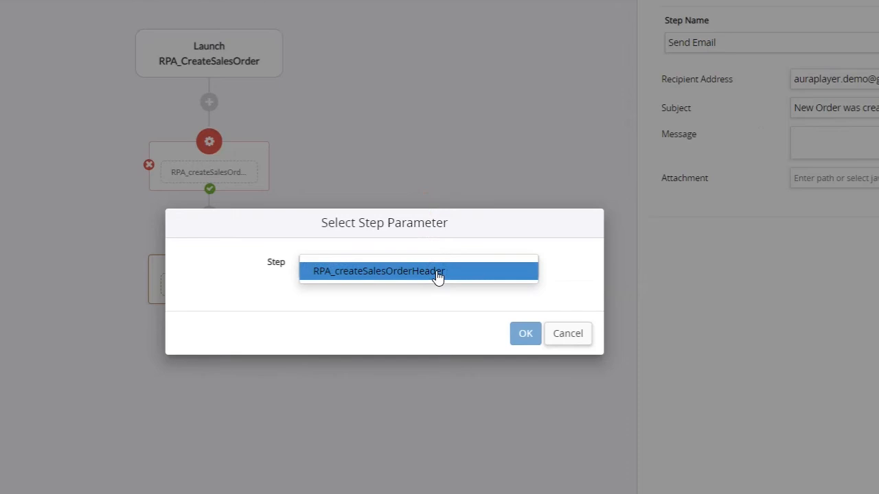
pyautogui.click(437, 274)
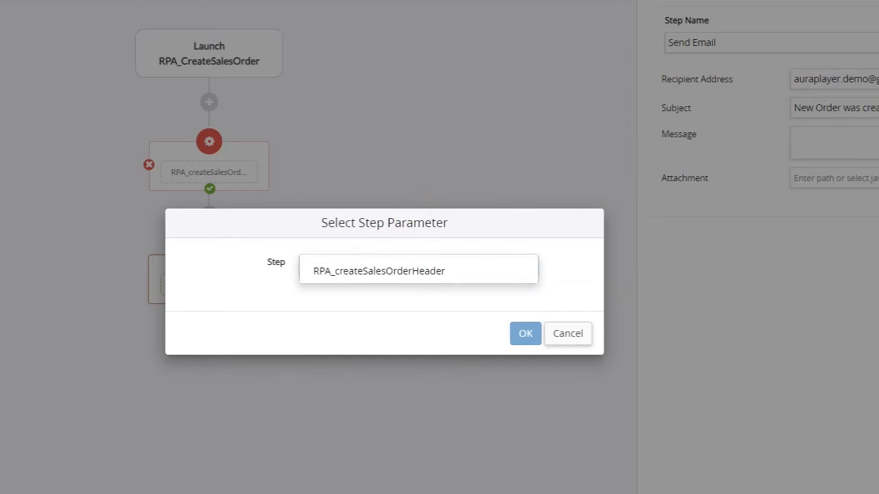
pyautogui.click(439, 274)
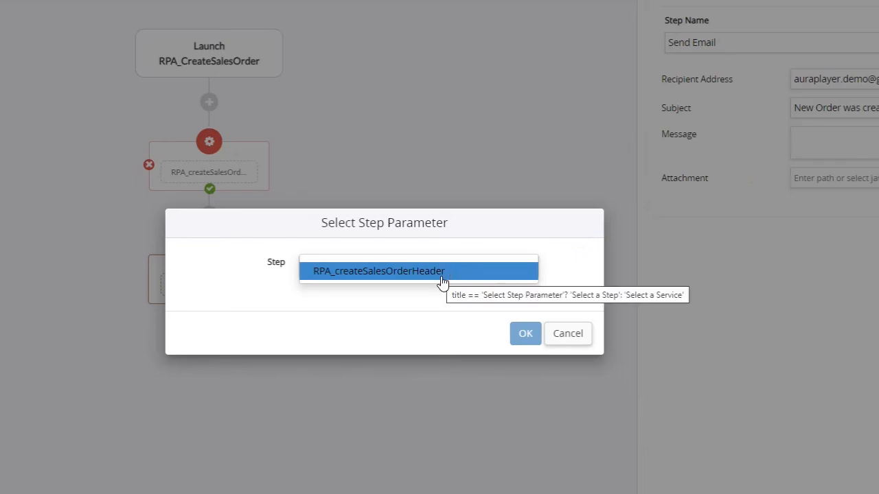
pyautogui.click(380, 272)
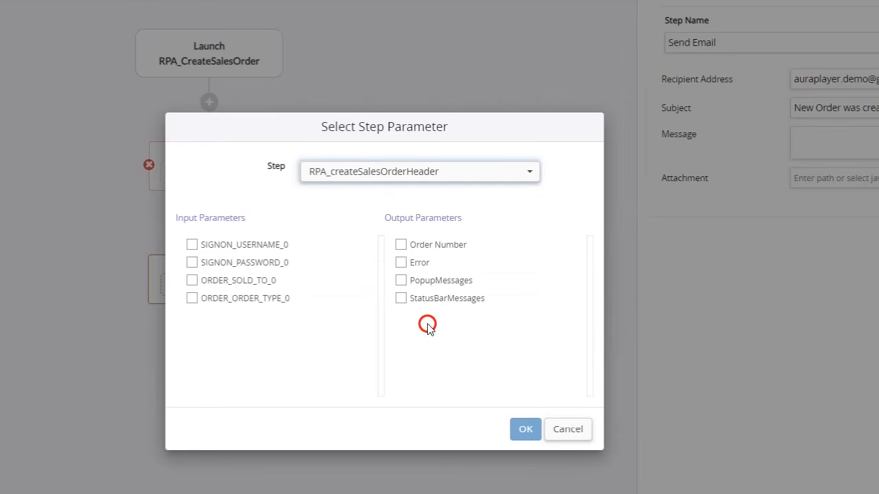
pyautogui.click(400, 246)
pyautogui.click(528, 429)
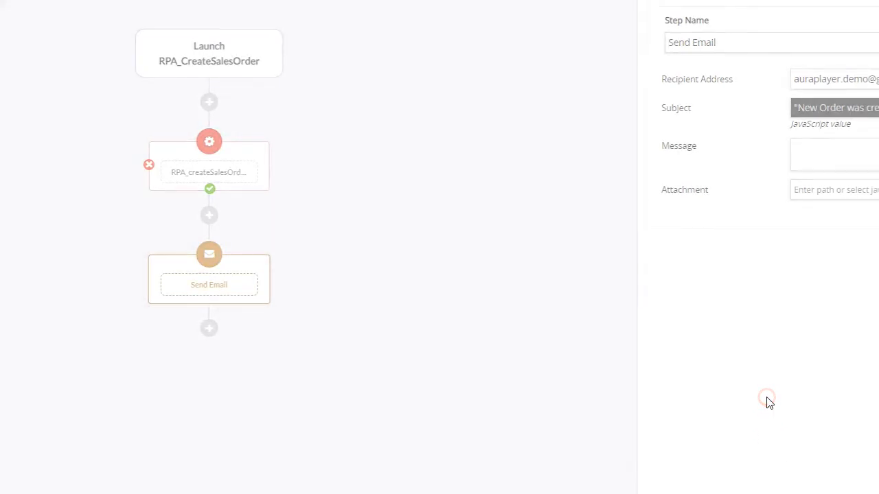
# Make Order Number visible in the process output and run a test of the process
pyautogui.click(838, 378)
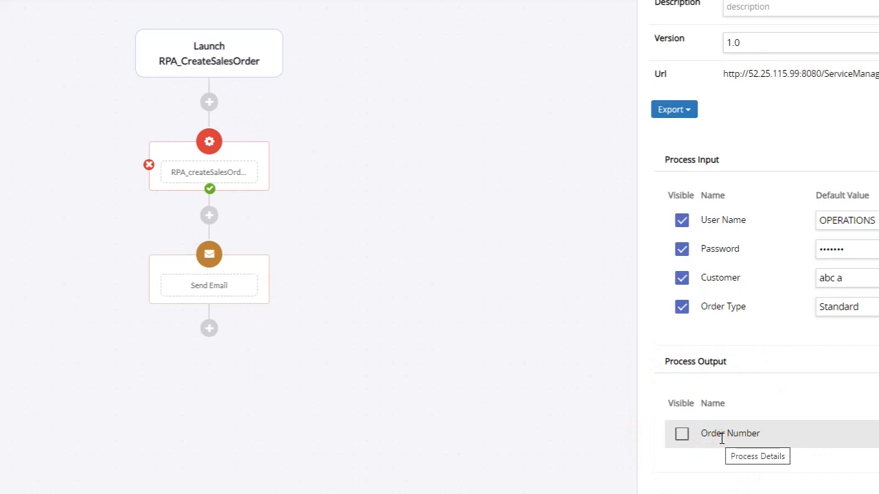
pyautogui.click(682, 438)
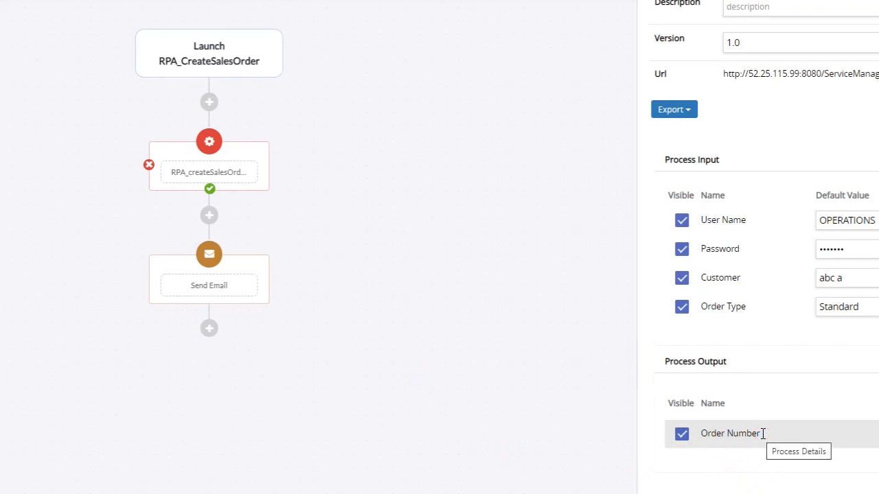
pyautogui.click(683, 364)
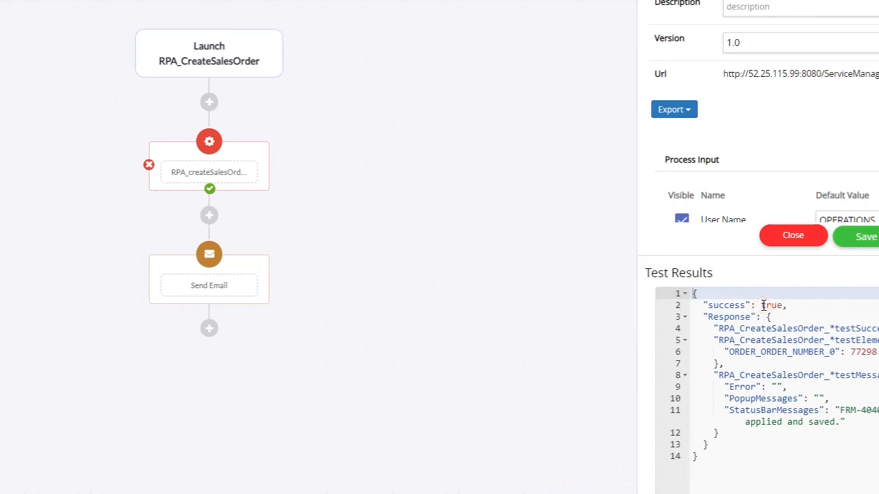
# Compare the order number in the test results with the subject of the new-order e-mail in the Gmail inbox
pyautogui.doubleClick(862, 352)
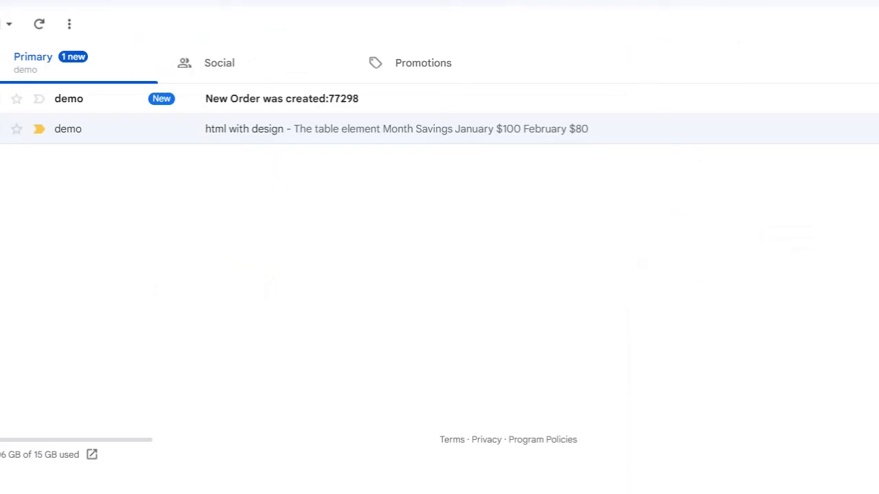
pyautogui.click(77, 52)
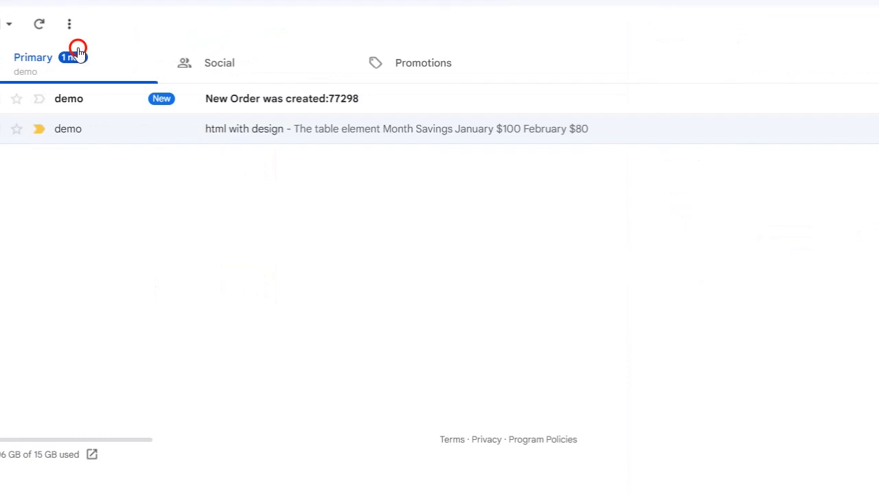
pyautogui.click(292, 103)
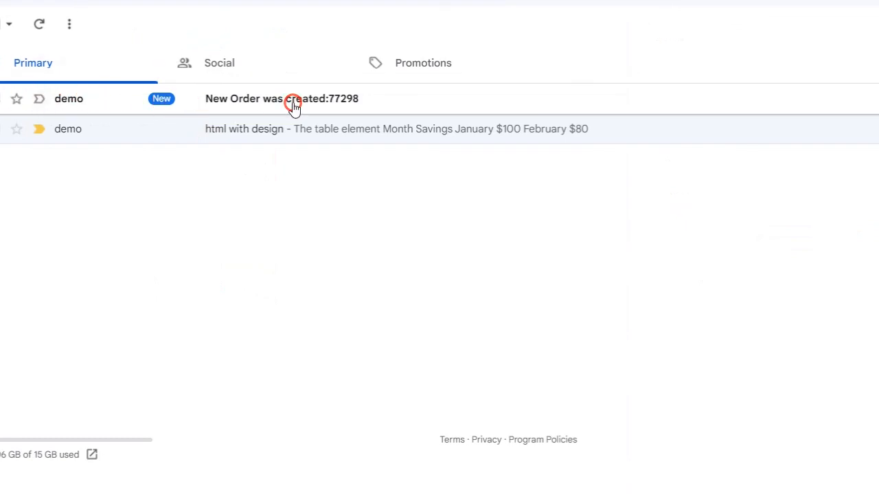